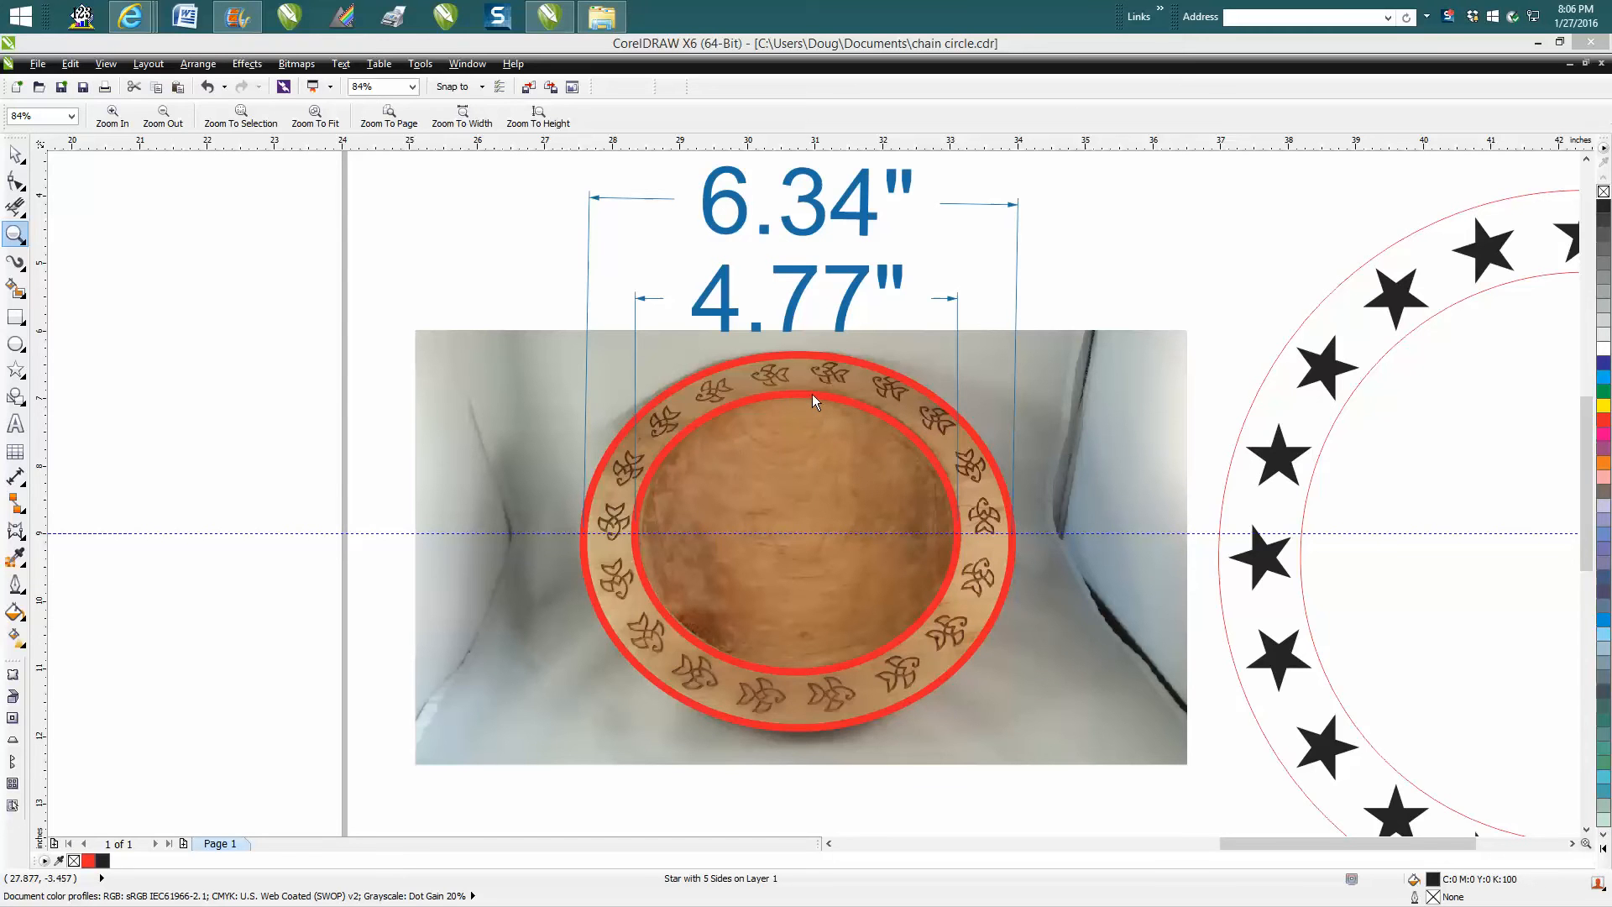
Set the outline width of the inner red ellipse on the plate photo to Hairline
click(15, 153)
click(796, 353)
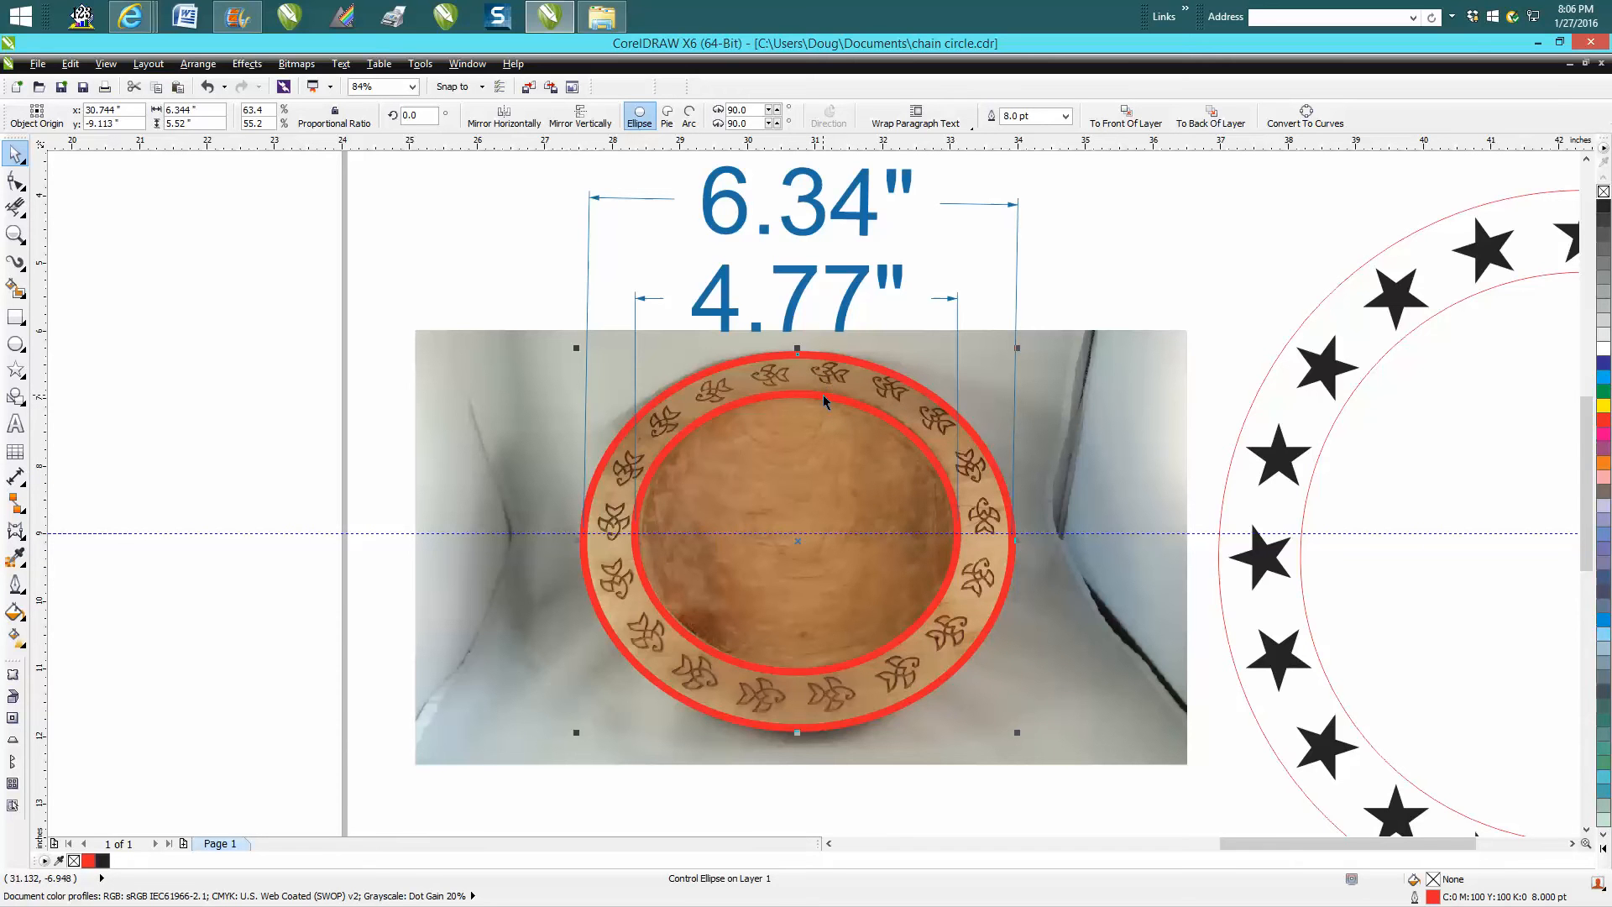
click(824, 403)
double_click(1434, 896)
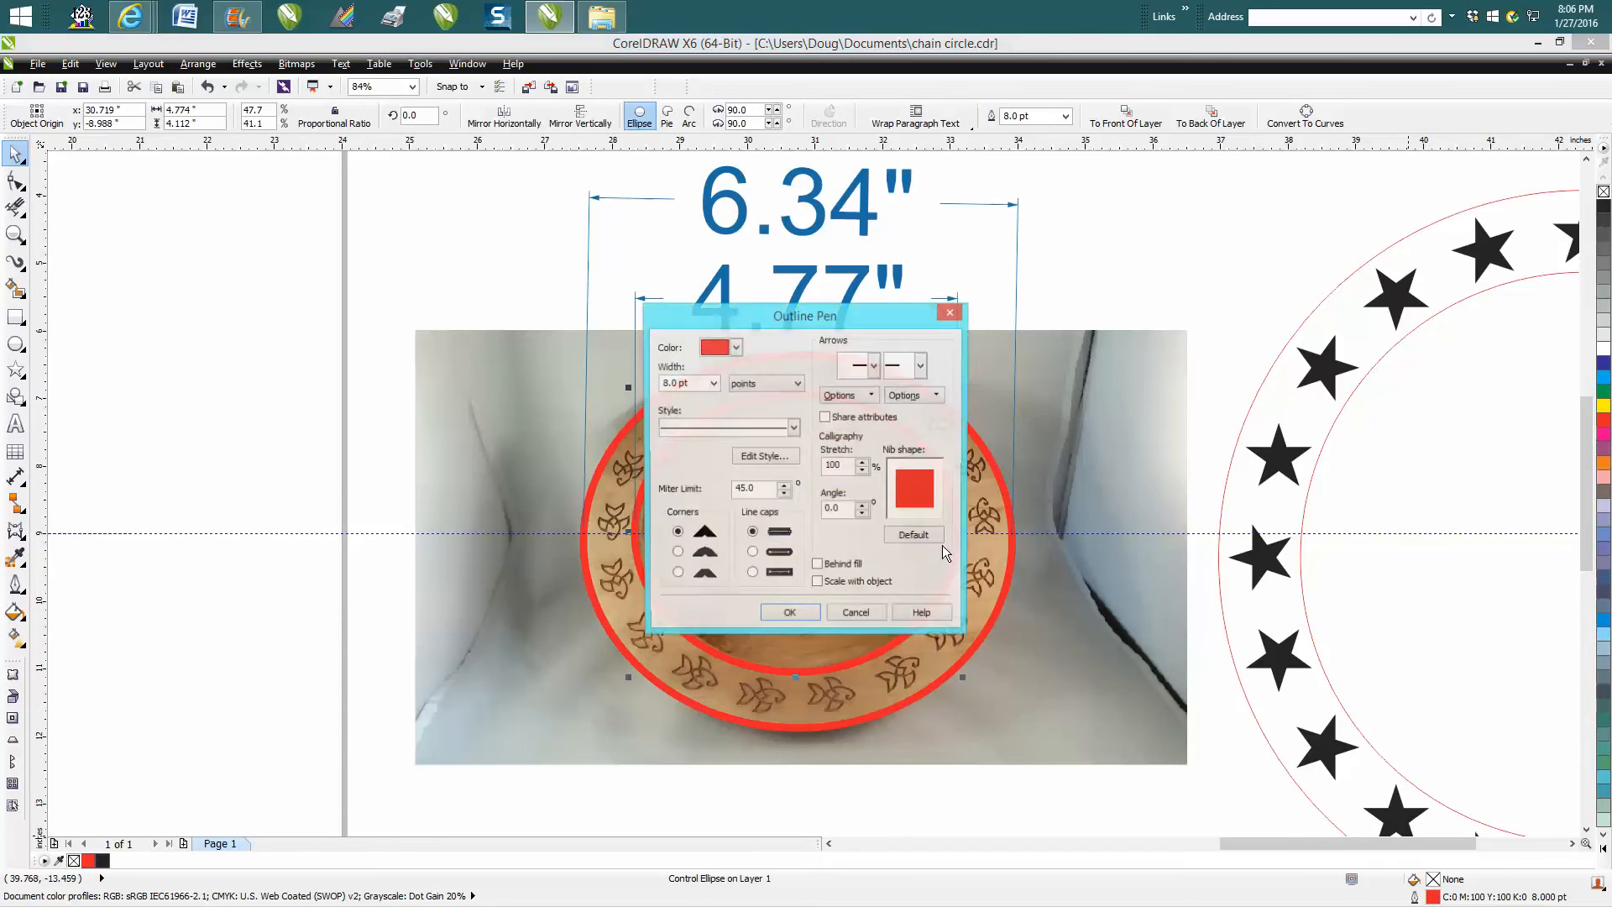
click(713, 384)
click(676, 419)
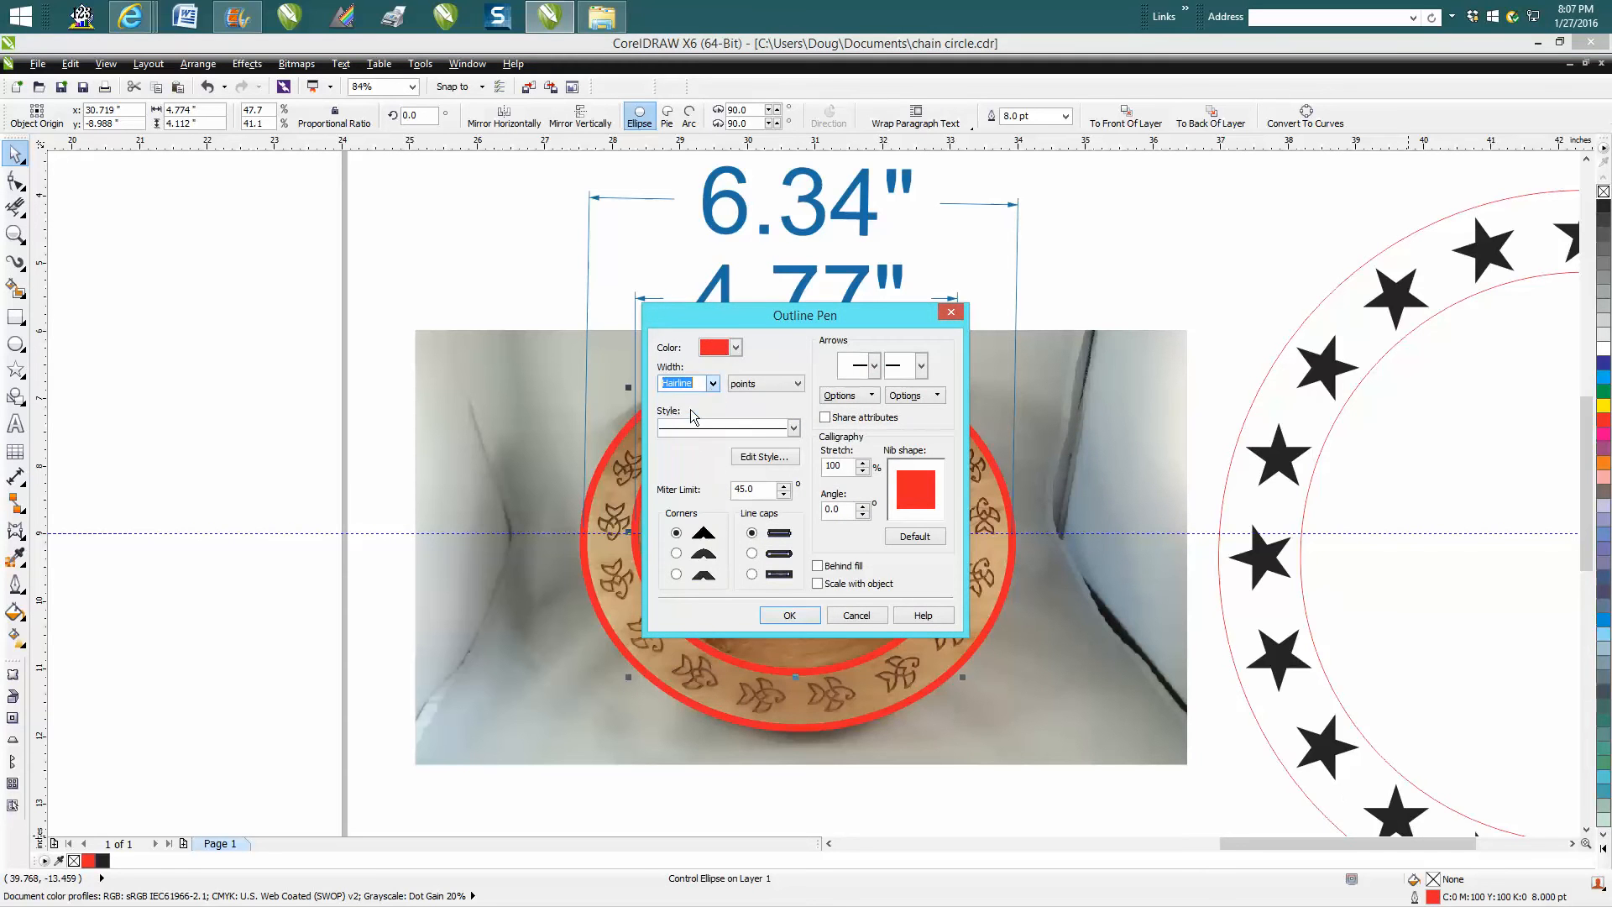
click(789, 615)
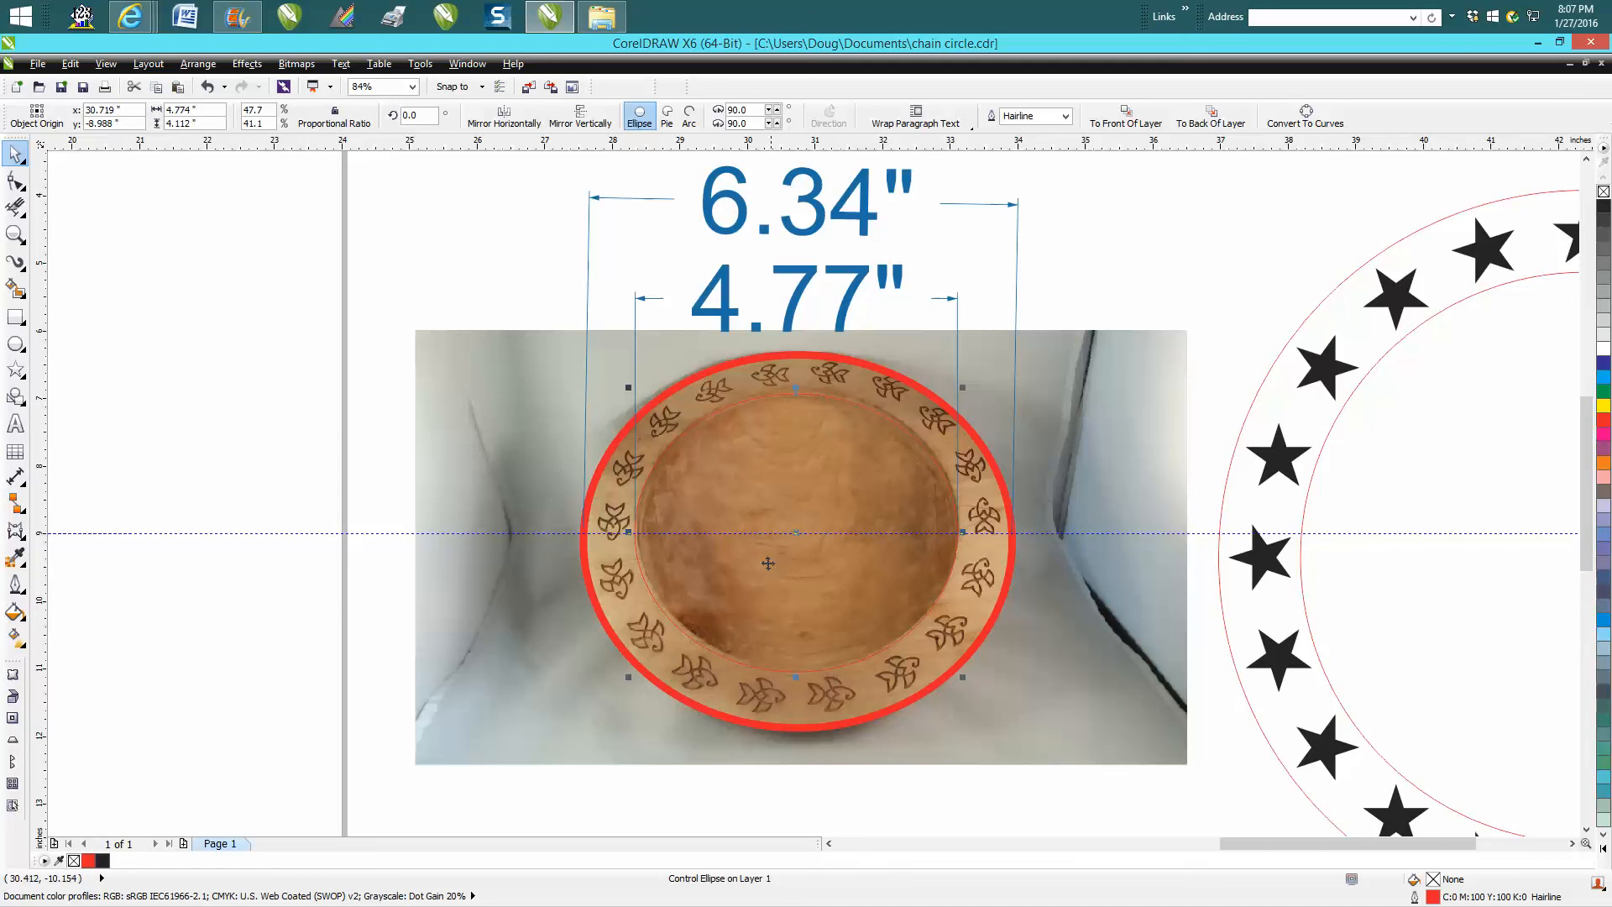
Examine the plate's outer ellipse, the finished star ring, and the single star between the two circles on the page
click(786, 359)
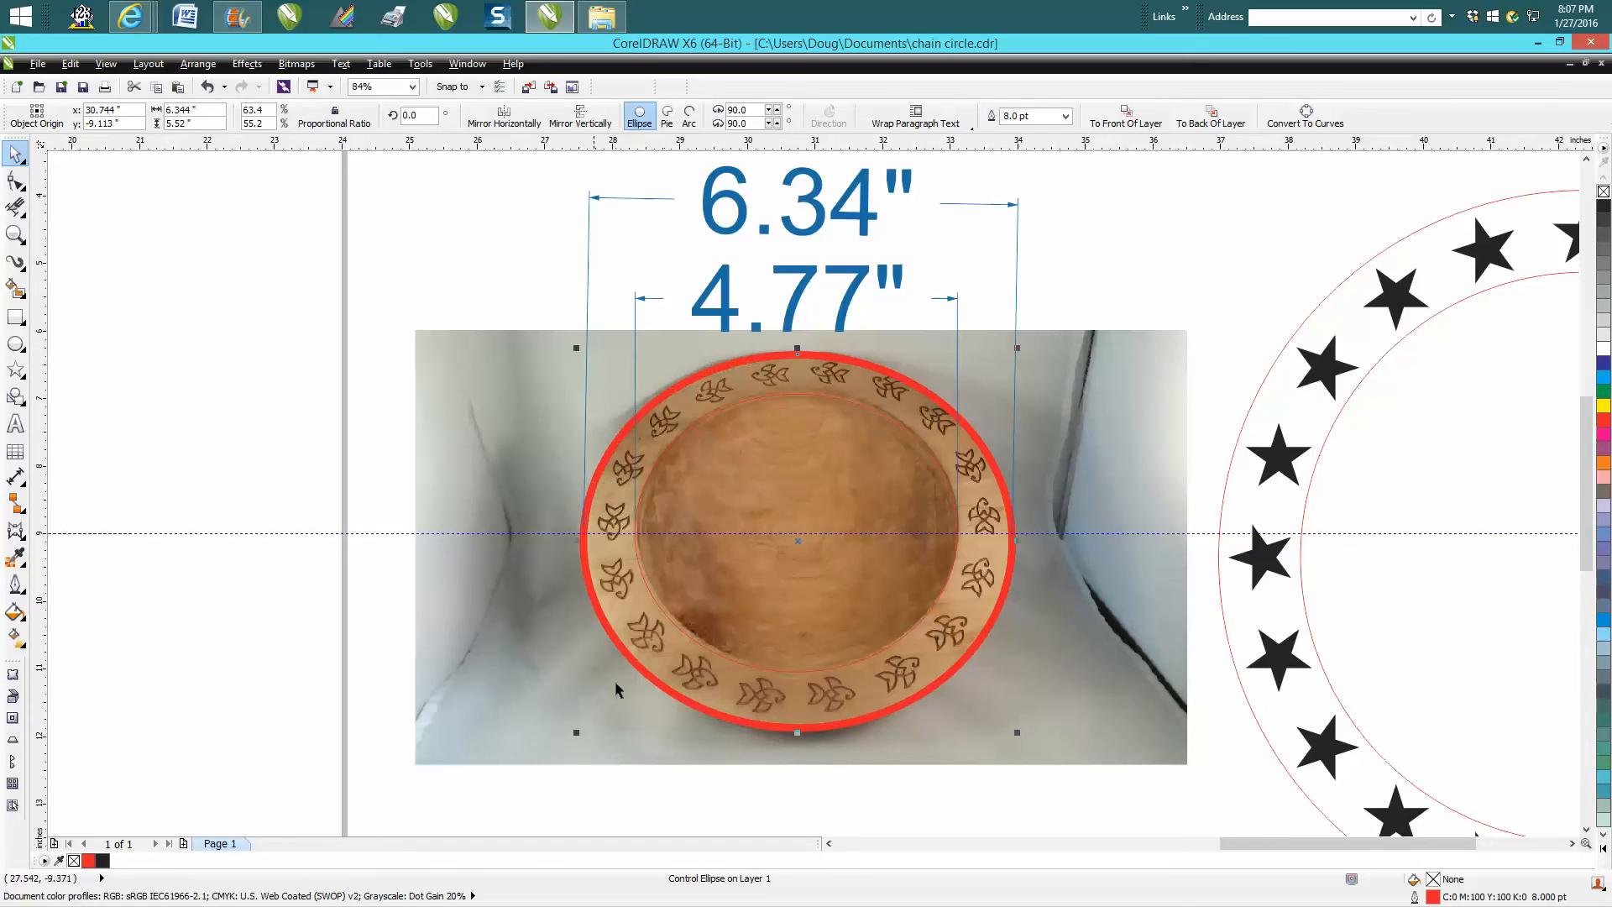
scroll(819, 727, down, 2)
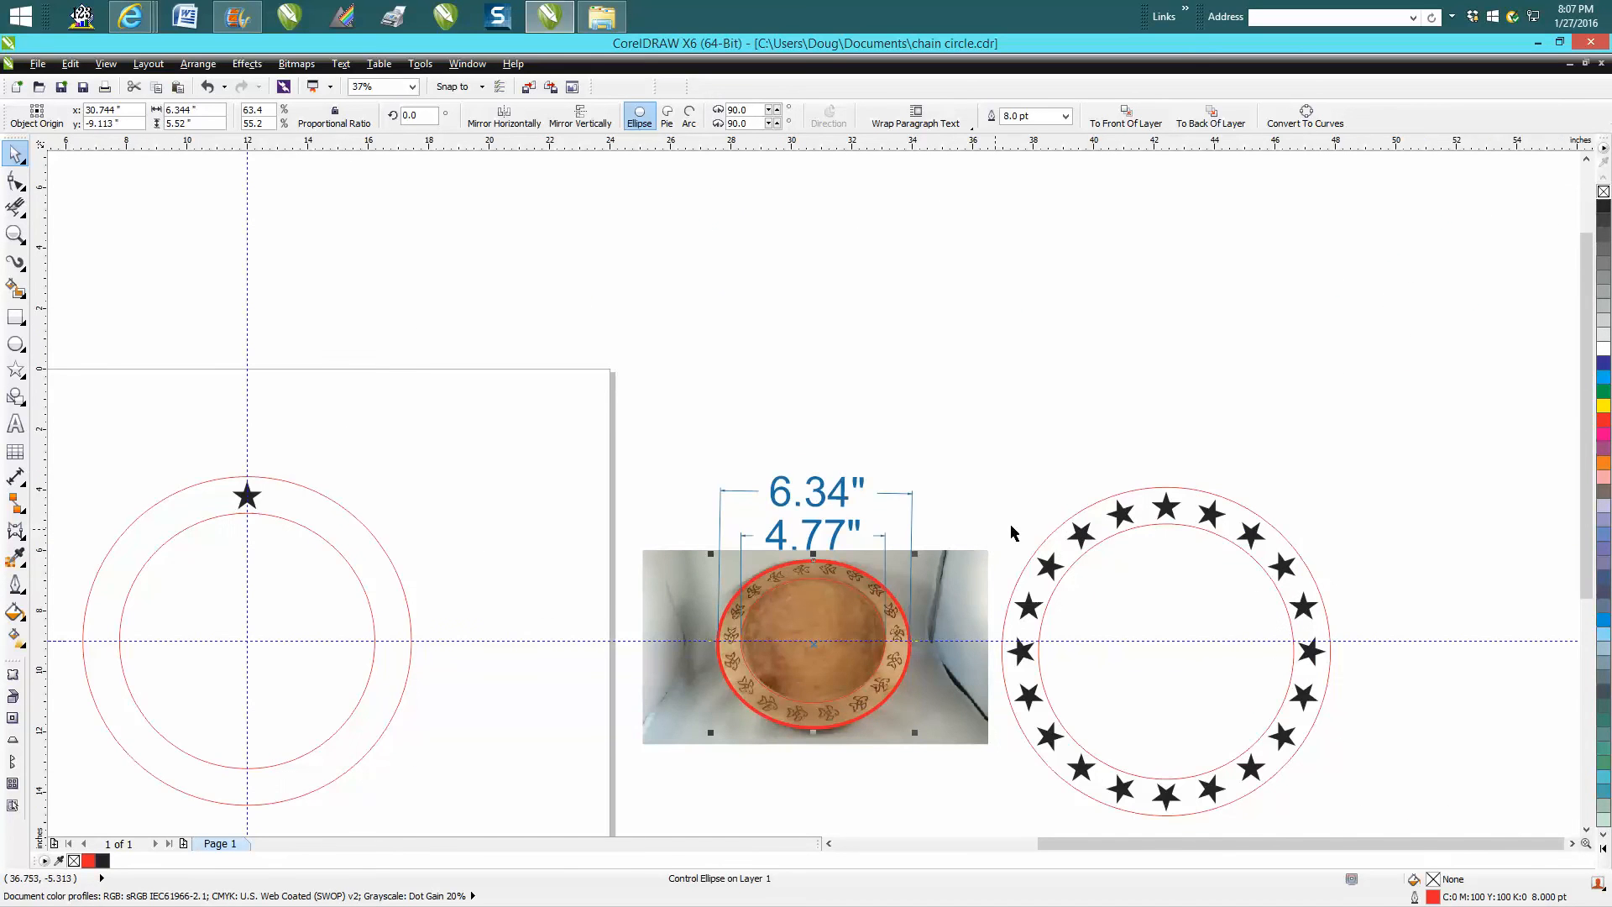
click(1105, 545)
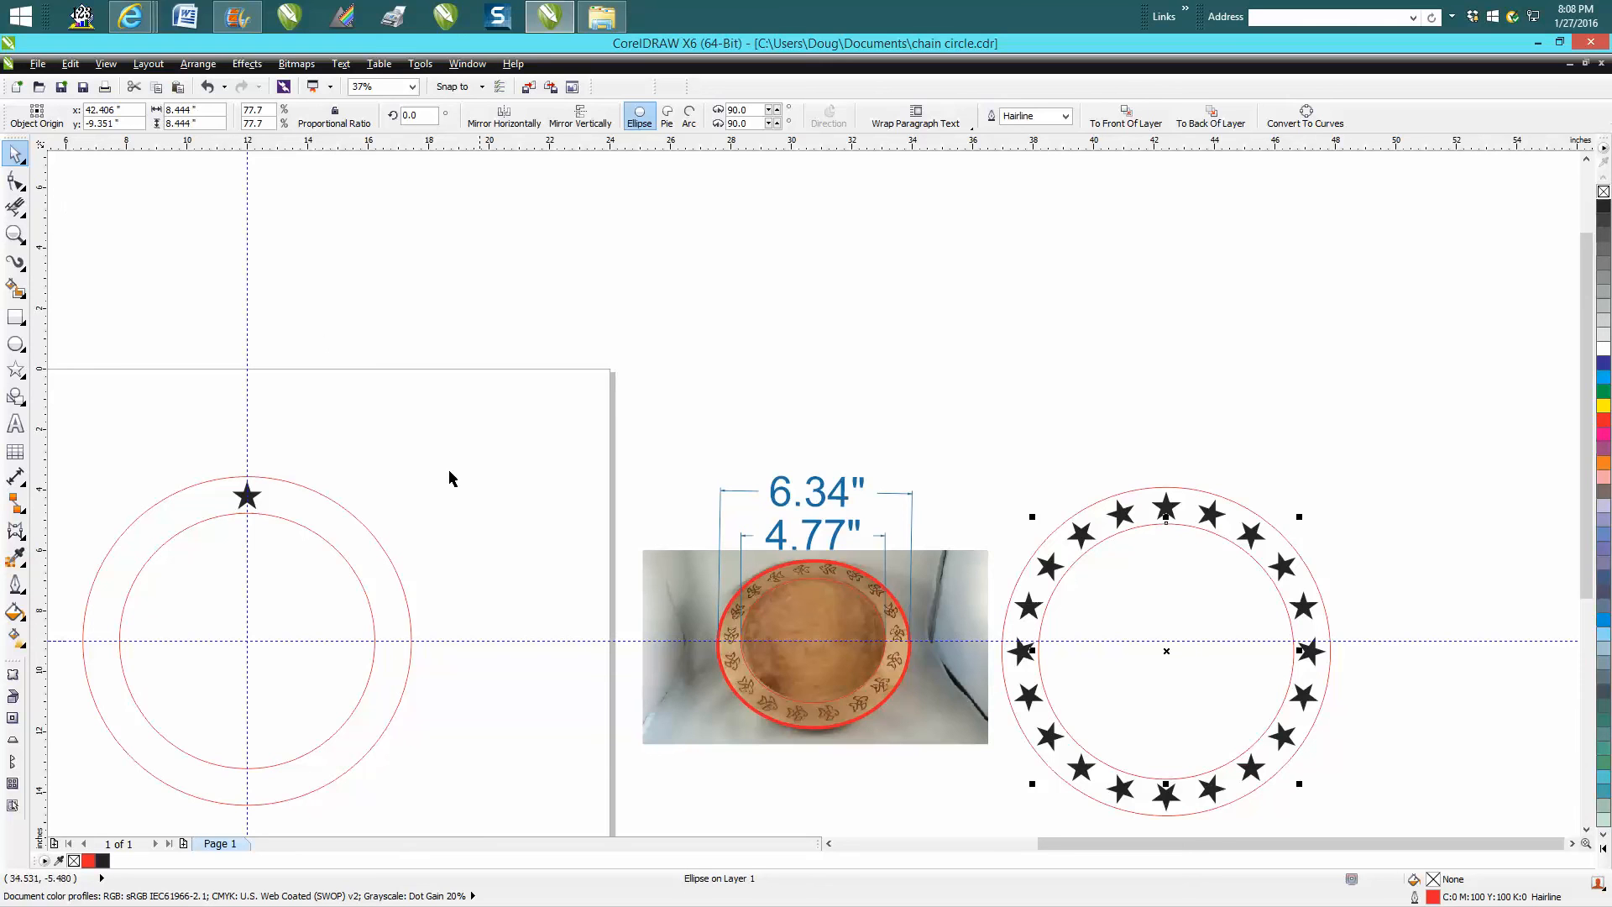
click(16, 236)
drag(60, 429, 500, 823)
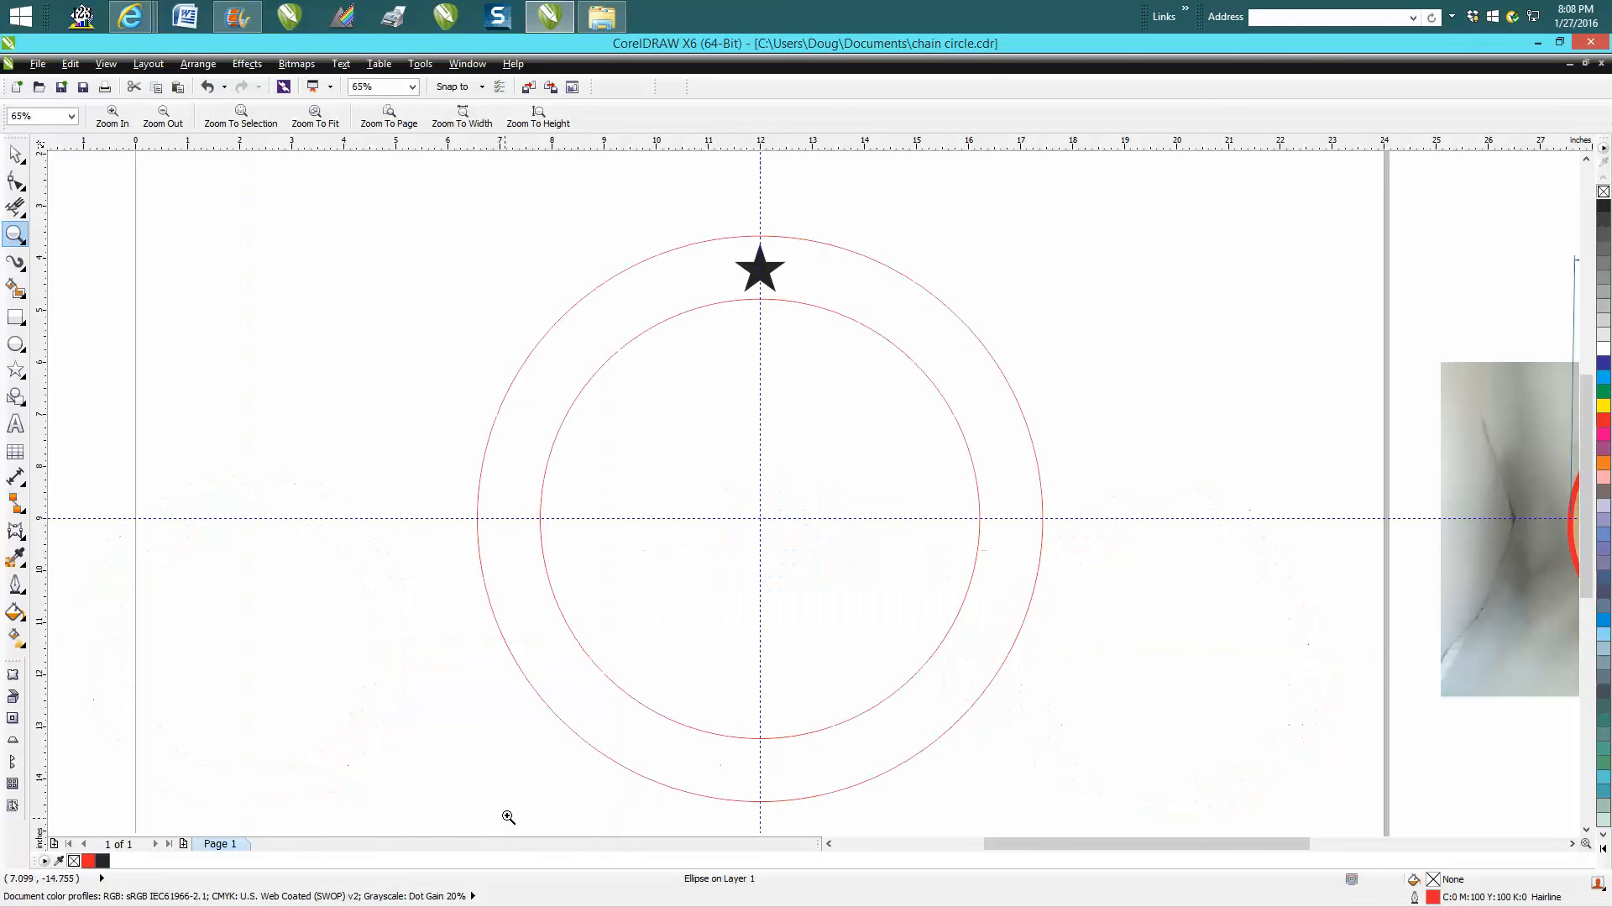
click(16, 154)
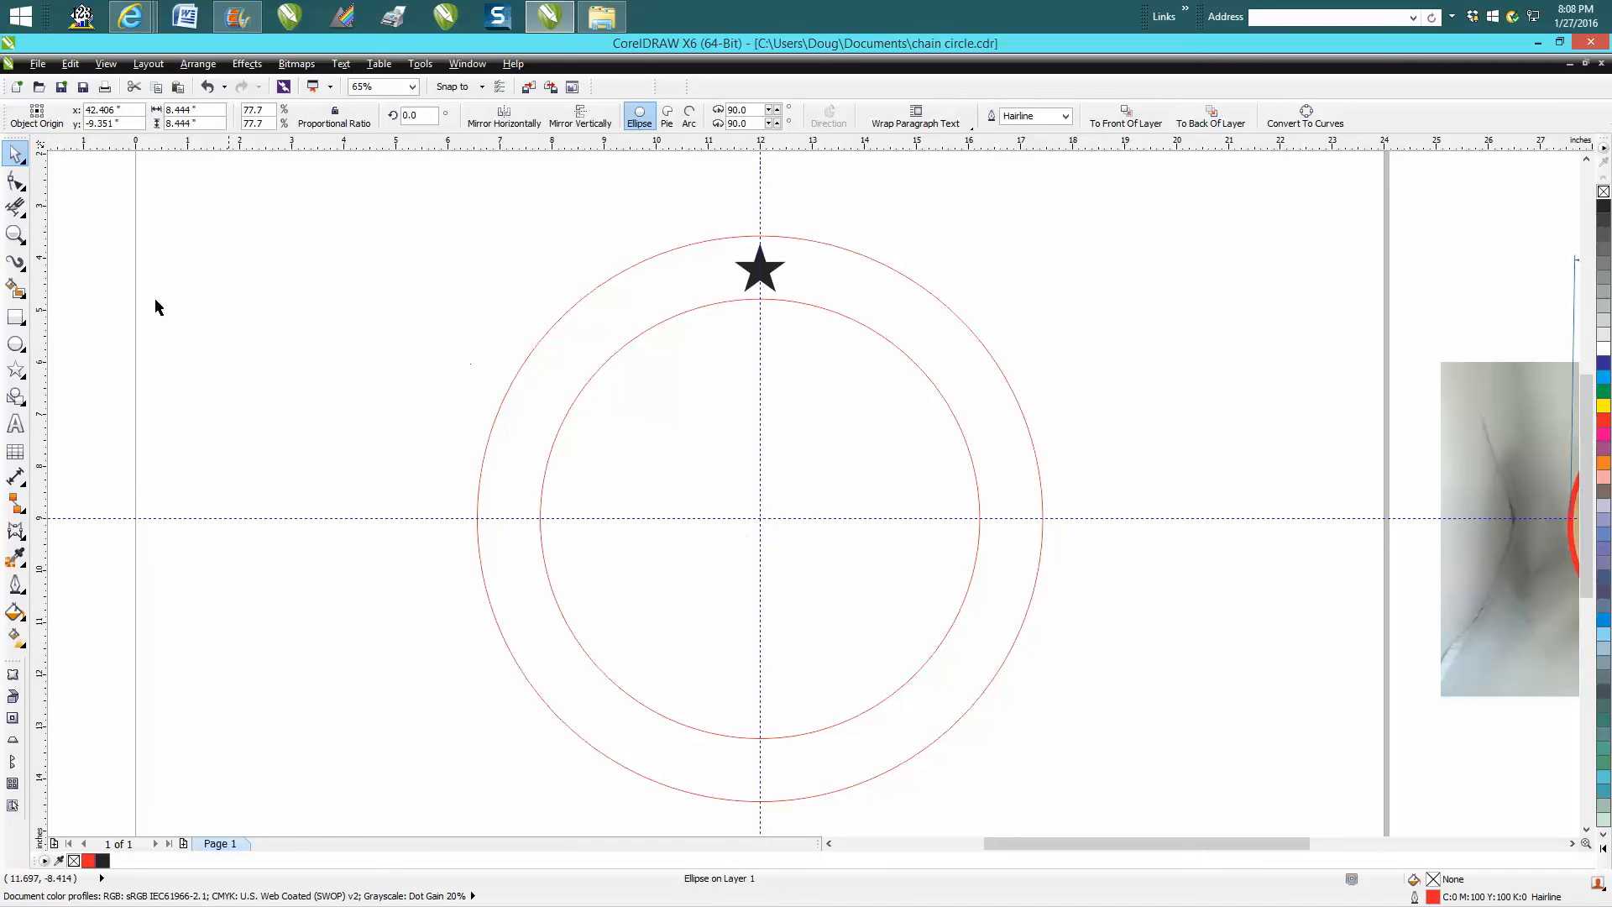
click(15, 235)
drag(716, 222, 867, 331)
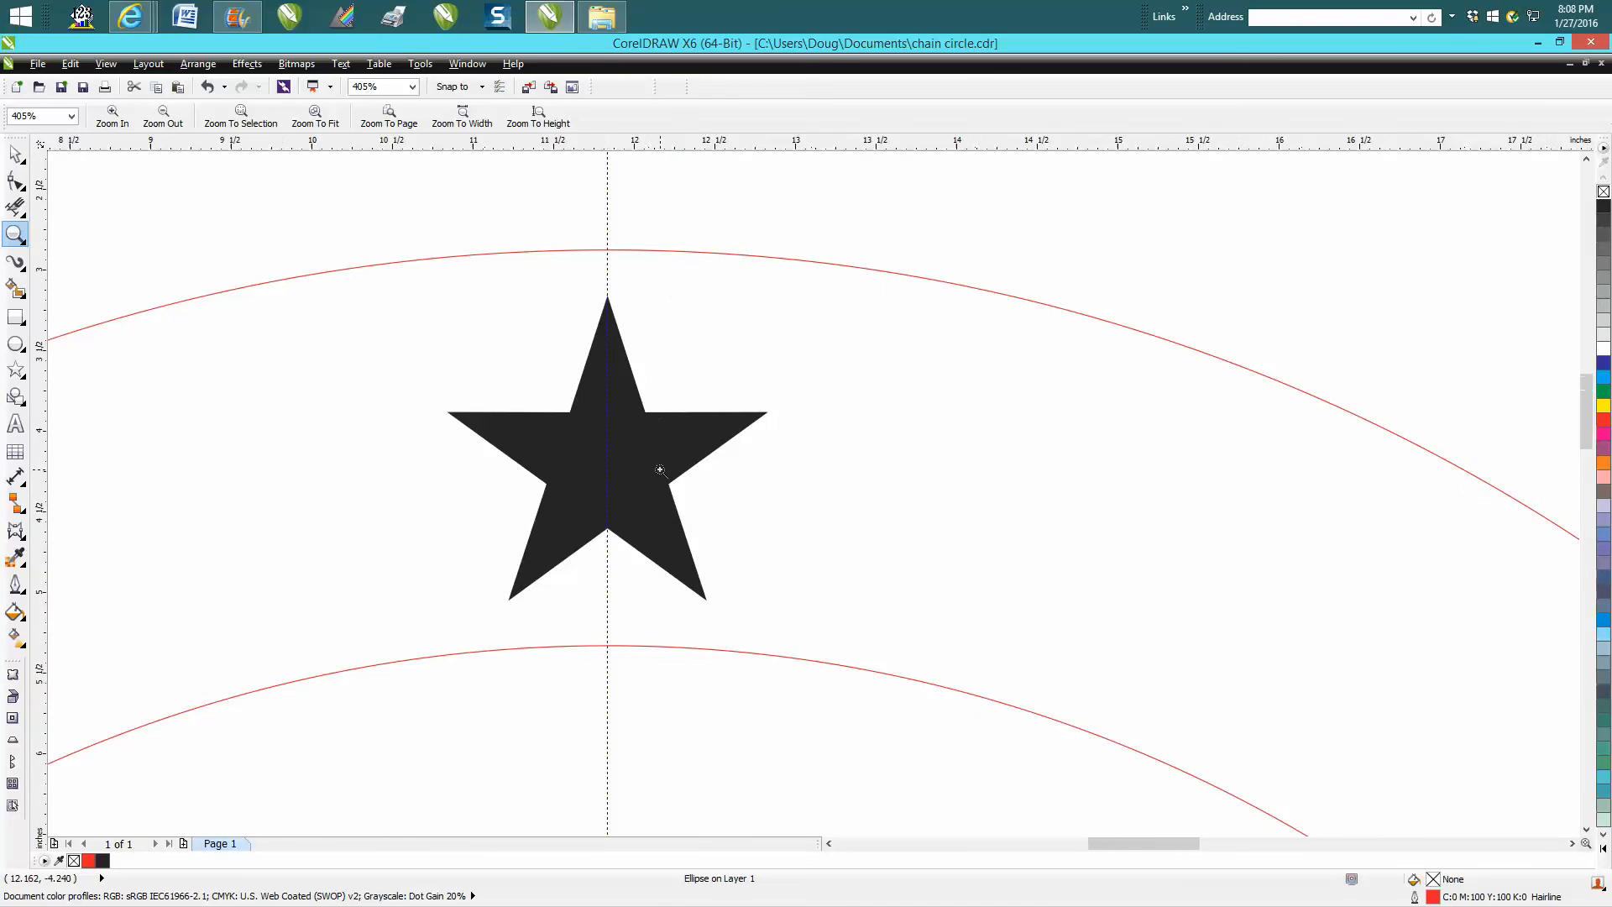
scroll(660, 471, down, 2)
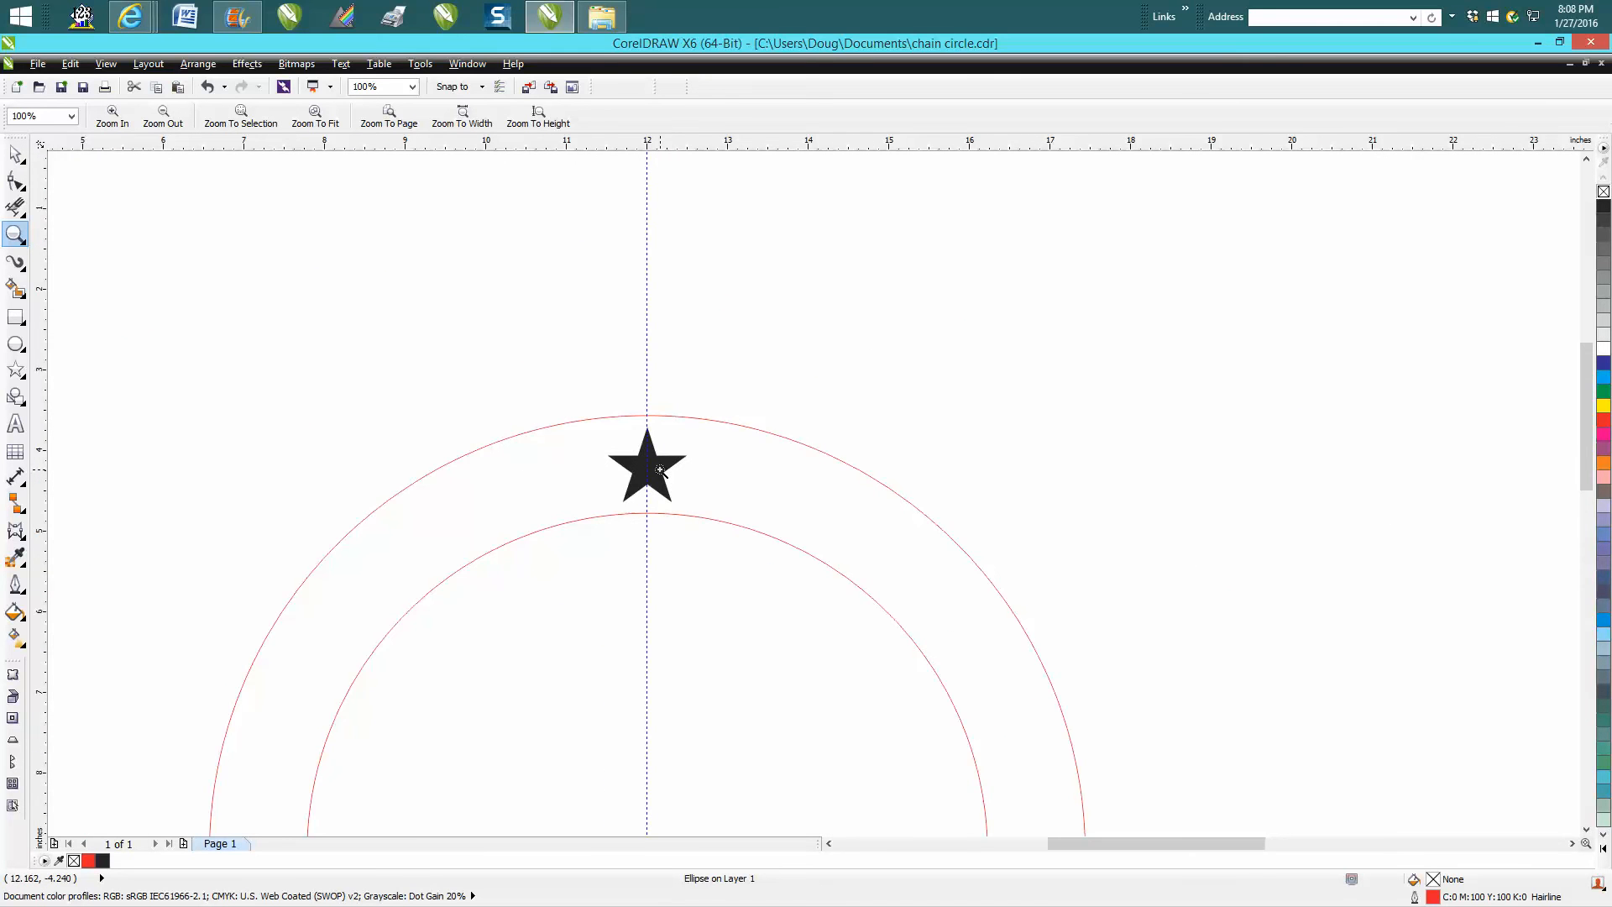
scroll(660, 472, down, 1)
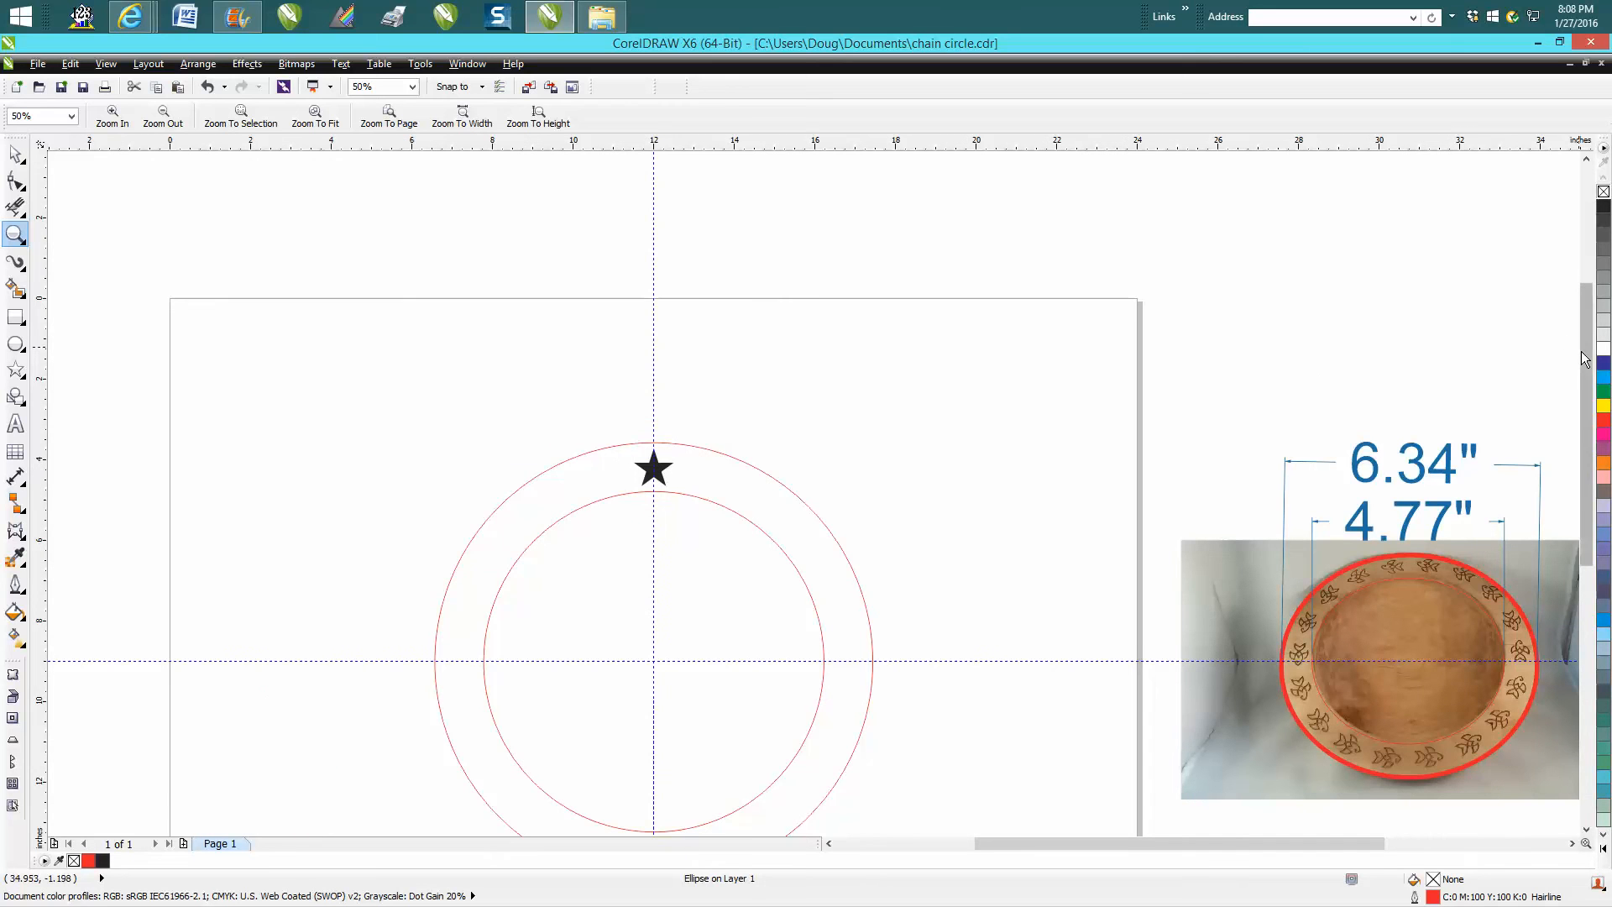
drag(1586, 367, 1587, 418)
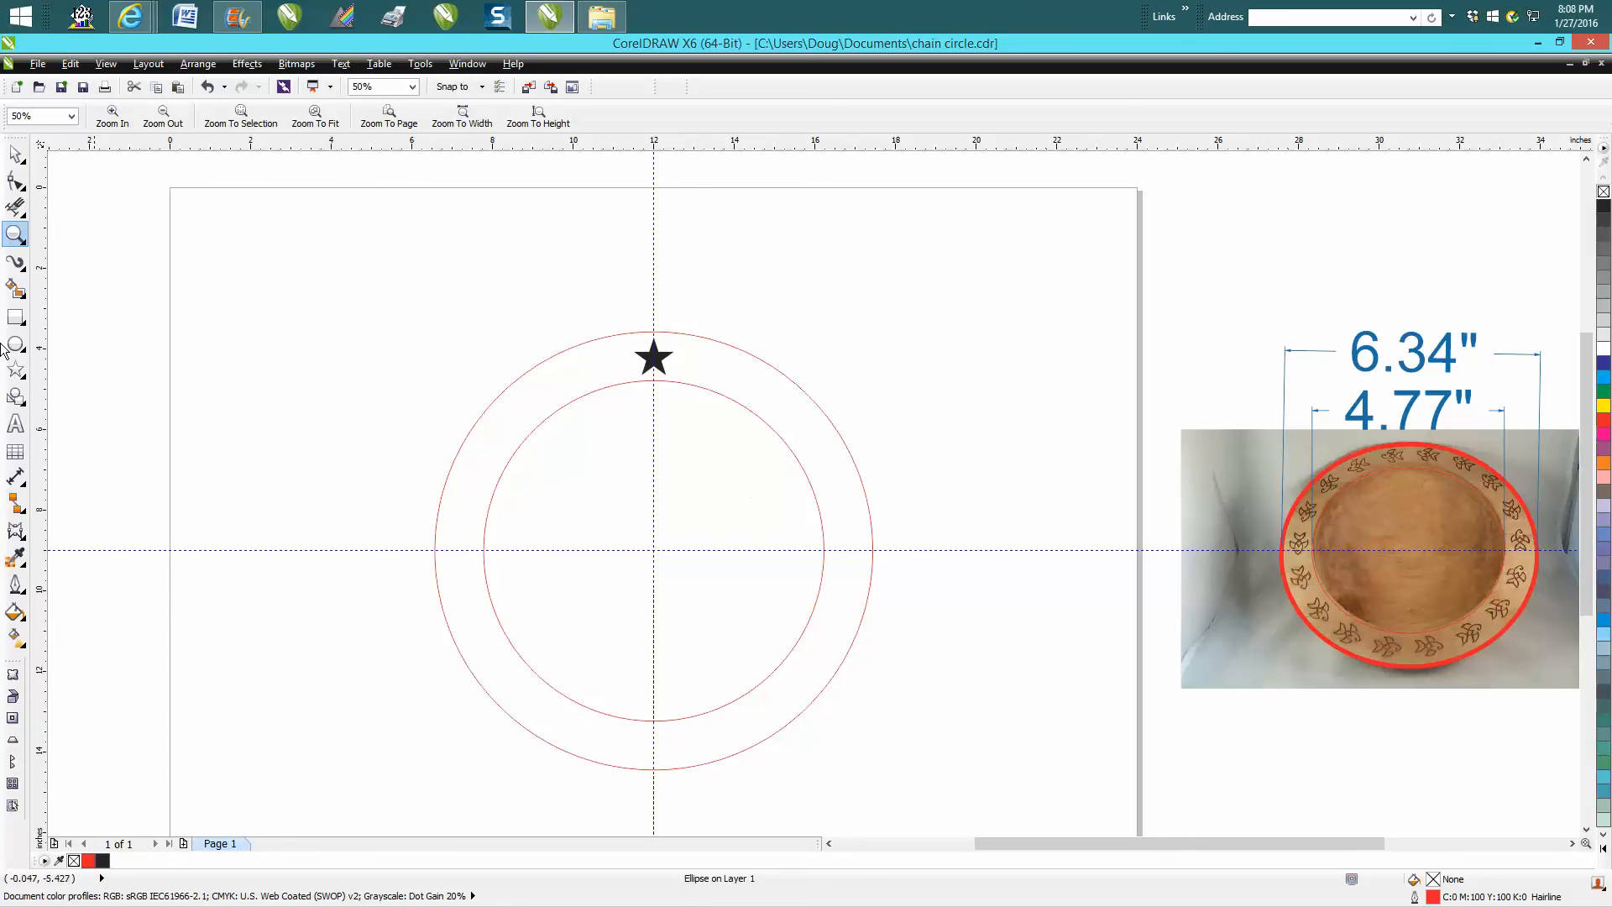
Move the single star's center of rotation to the shared center of the two circles, where the guidelines cross
click(15, 154)
click(266, 218)
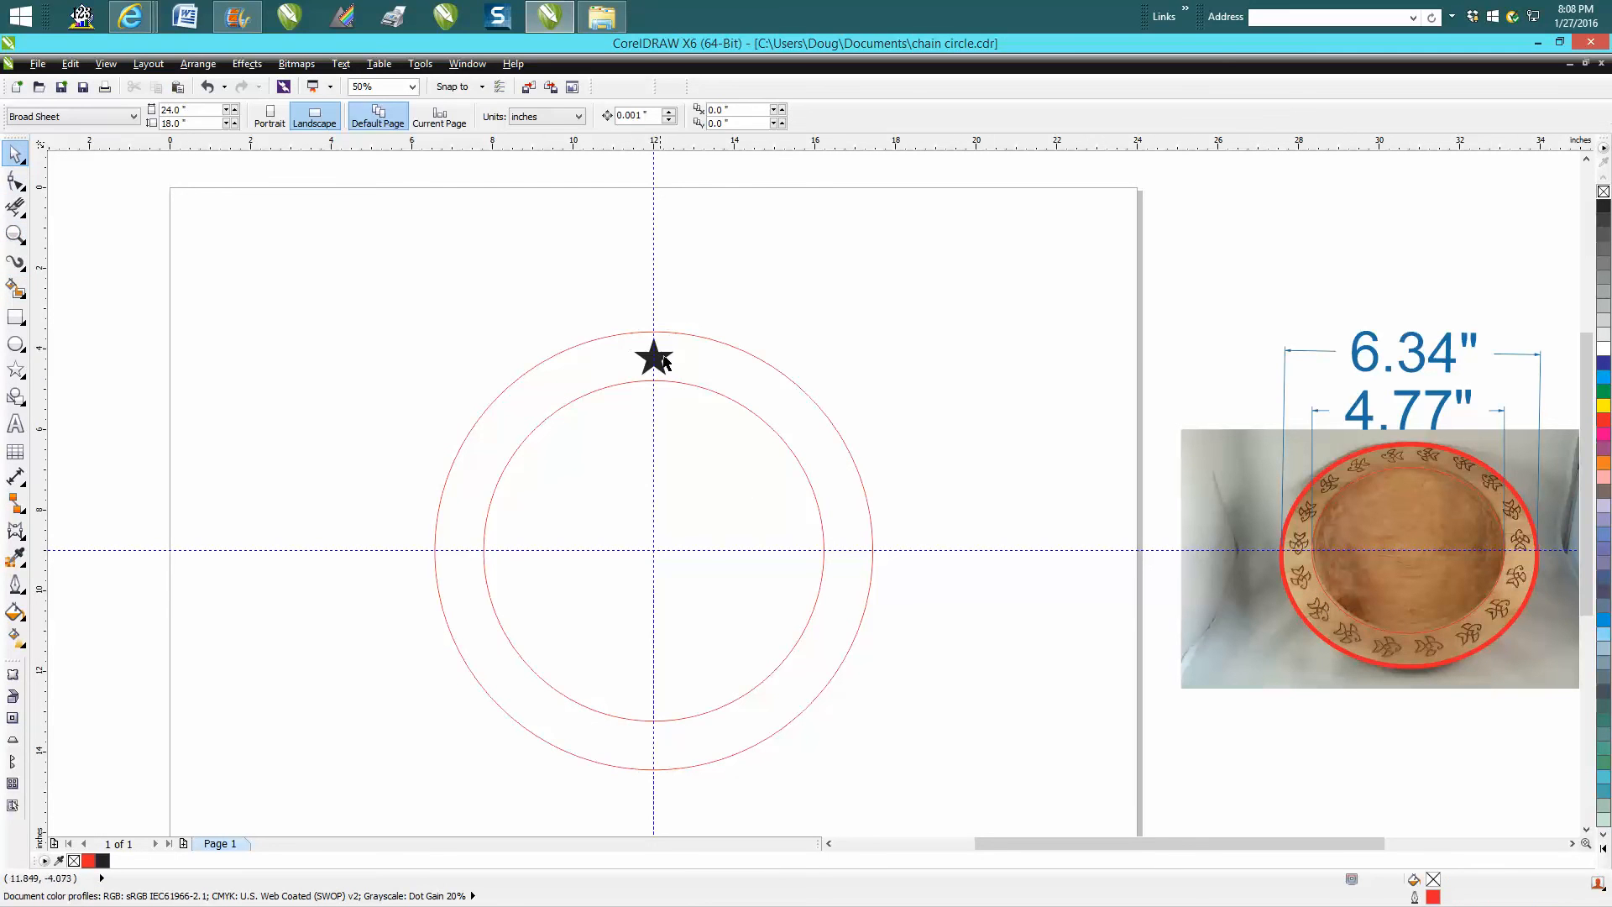
click(667, 361)
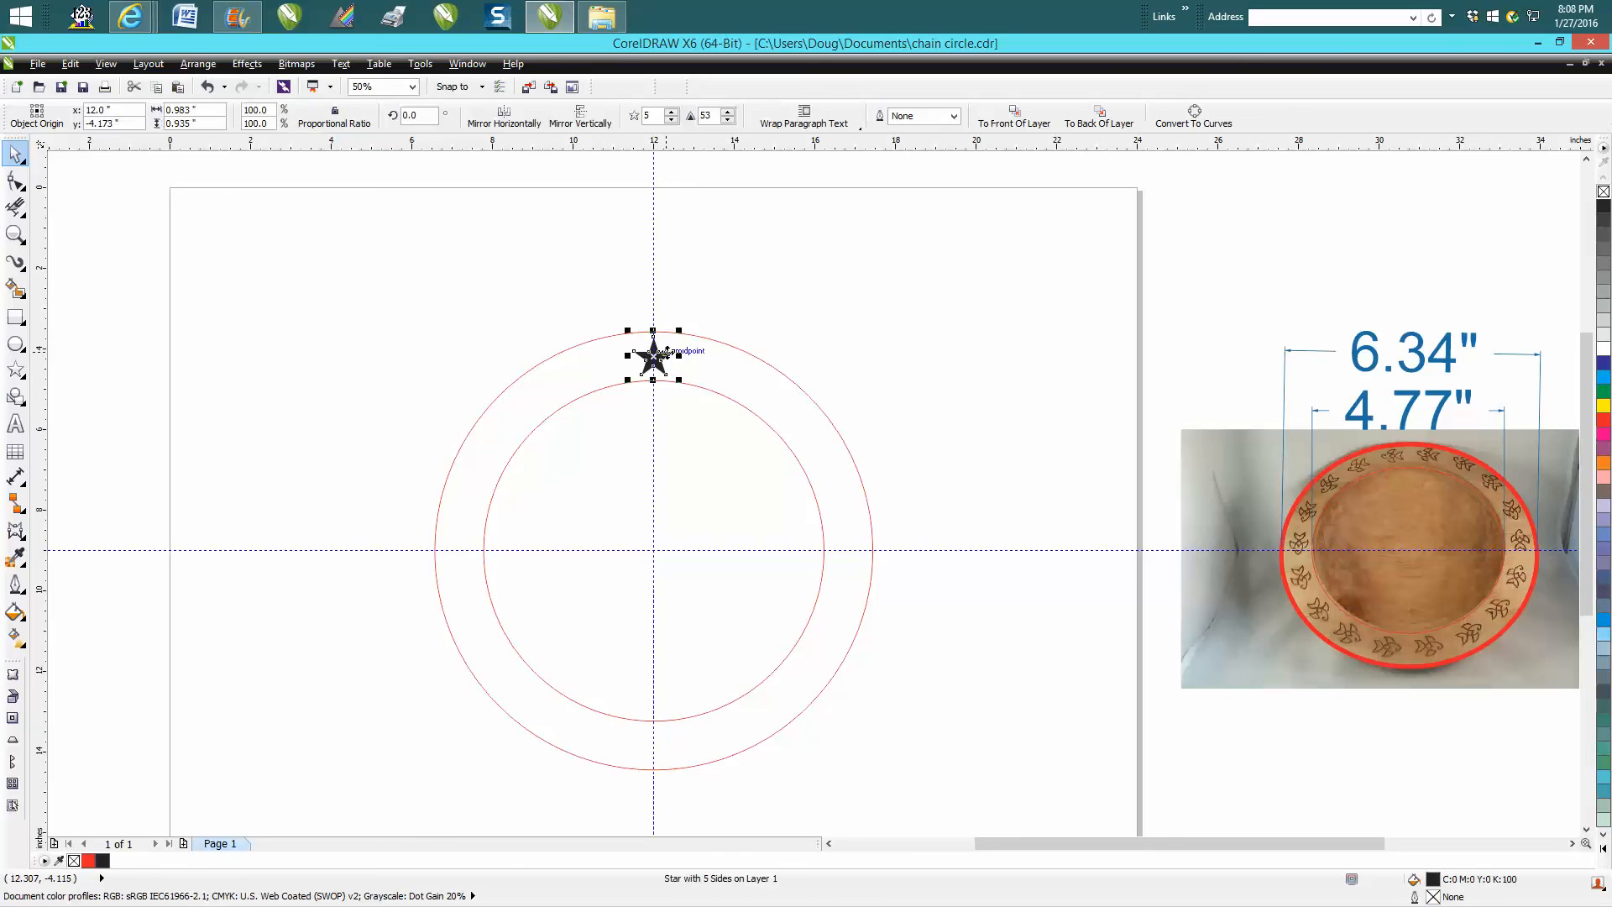
click(667, 351)
drag(653, 550, 654, 365)
Create a copy of the star rotated 18° about the circles' center
click(397, 118)
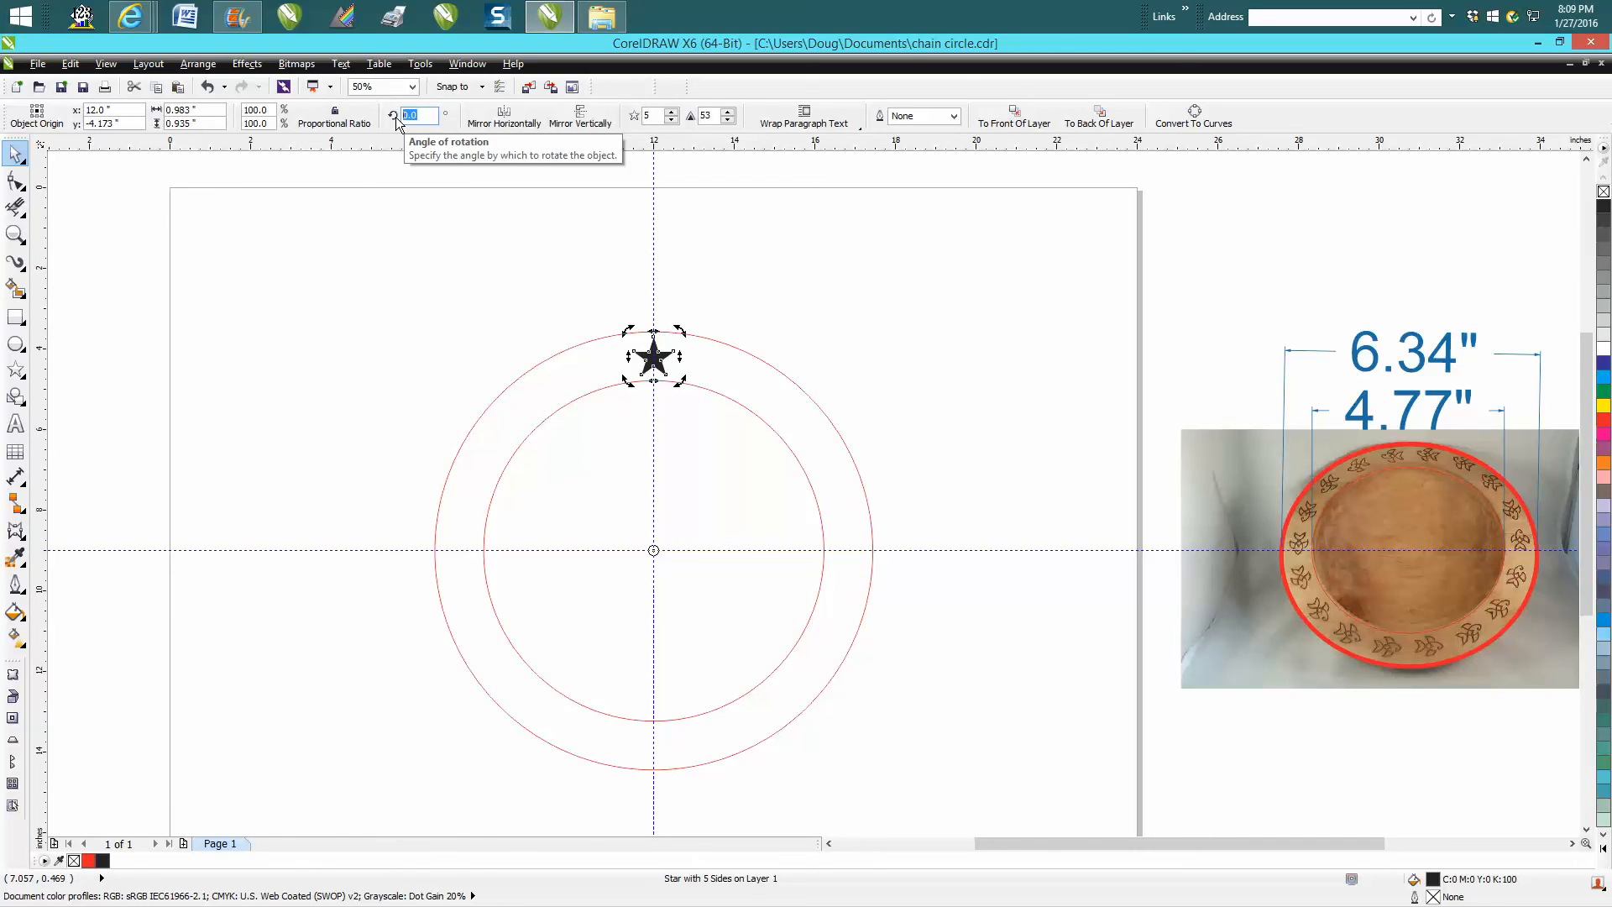
text(18)
key(Return)
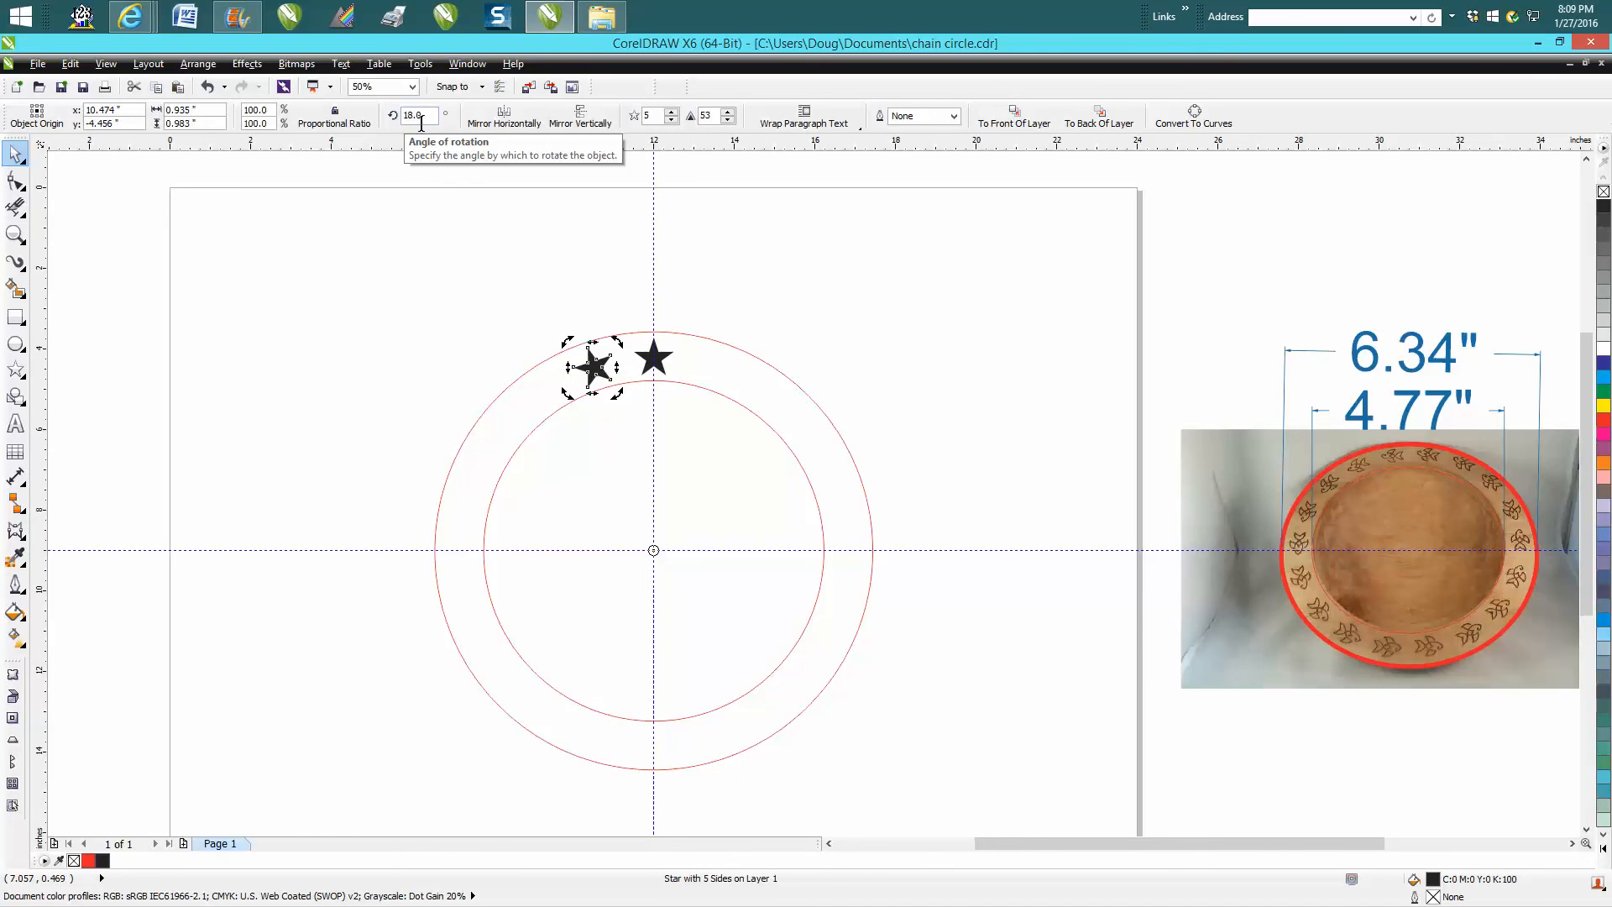
Repeat the 18° rotated duplication until 20 evenly spaced stars fill the ring, then deselect the last star
key(ctrl+d)
key(ctrl+d)
key(ctrl+d)
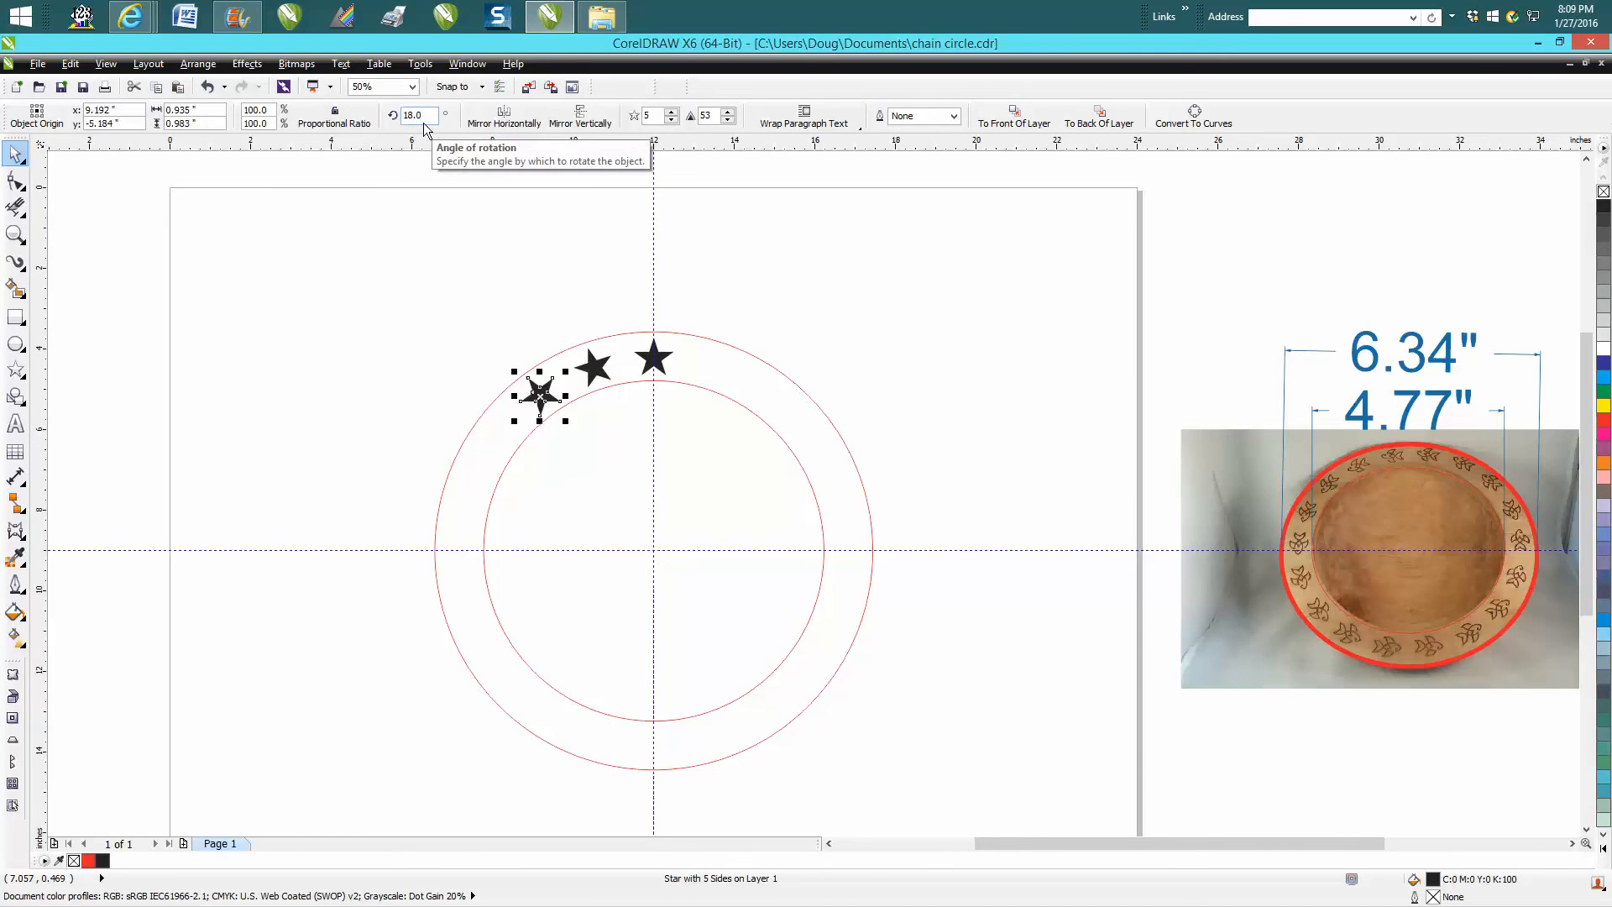
key(ctrl+d)
key(ctrl+d)
key(ctrl+d)
key(ctrl+d)
key(ctrl+d)
key(ctrl+d)
key(ctrl+d)
key(ctrl+d)
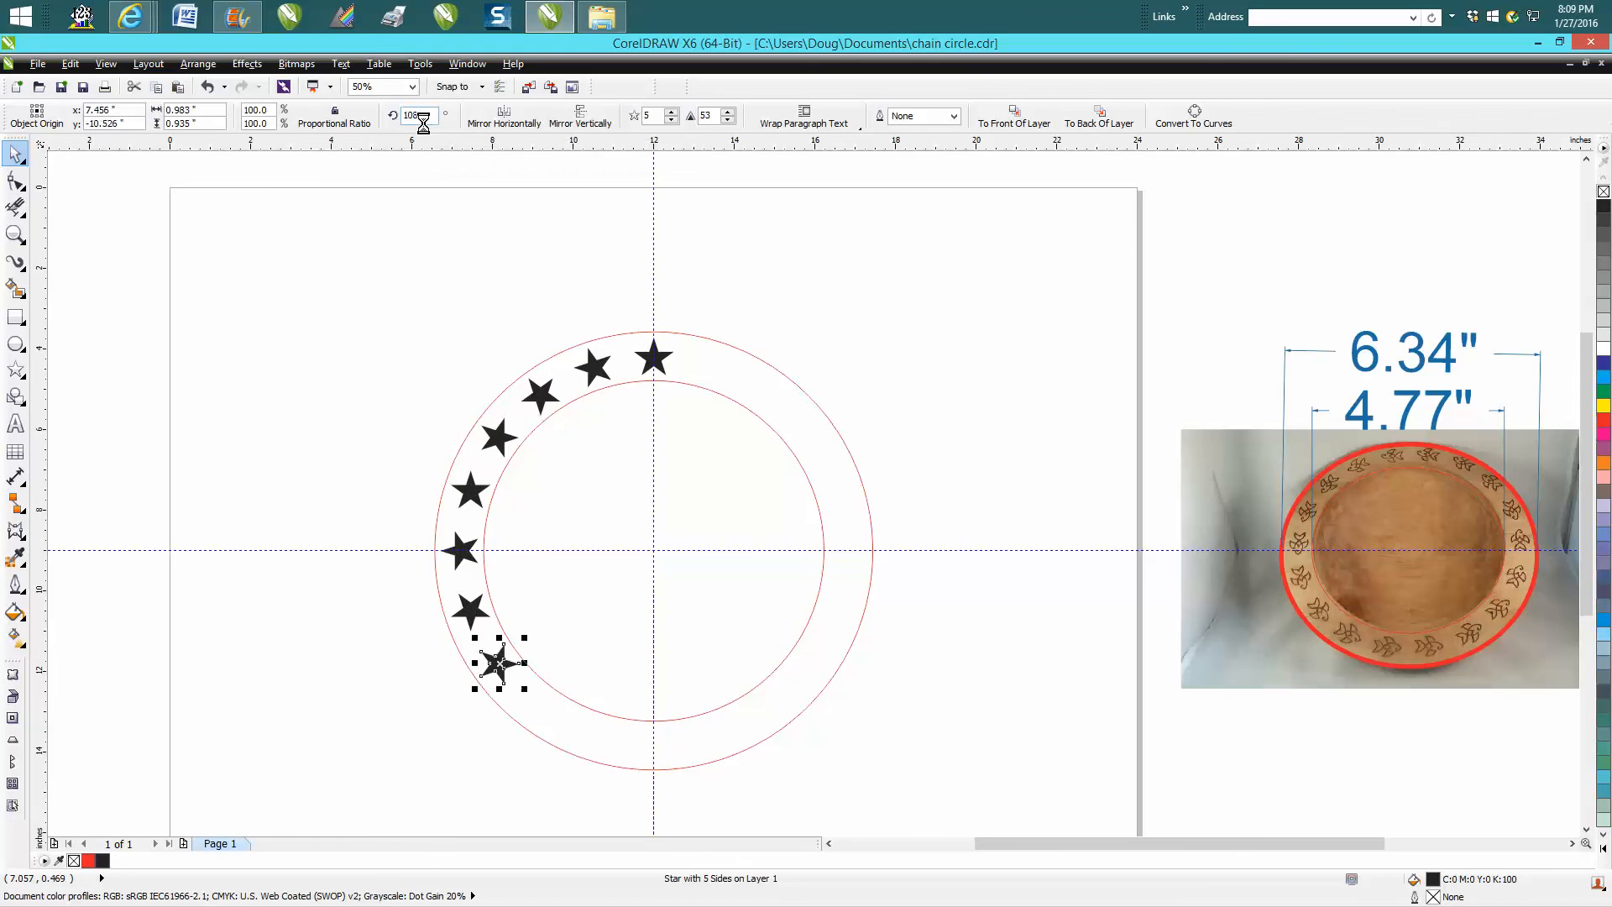
key(ctrl+d)
key(ctrl+d)
key(ctrl+d)
key(ctrl+d)
key(ctrl+d)
key(ctrl+d)
key(ctrl+d)
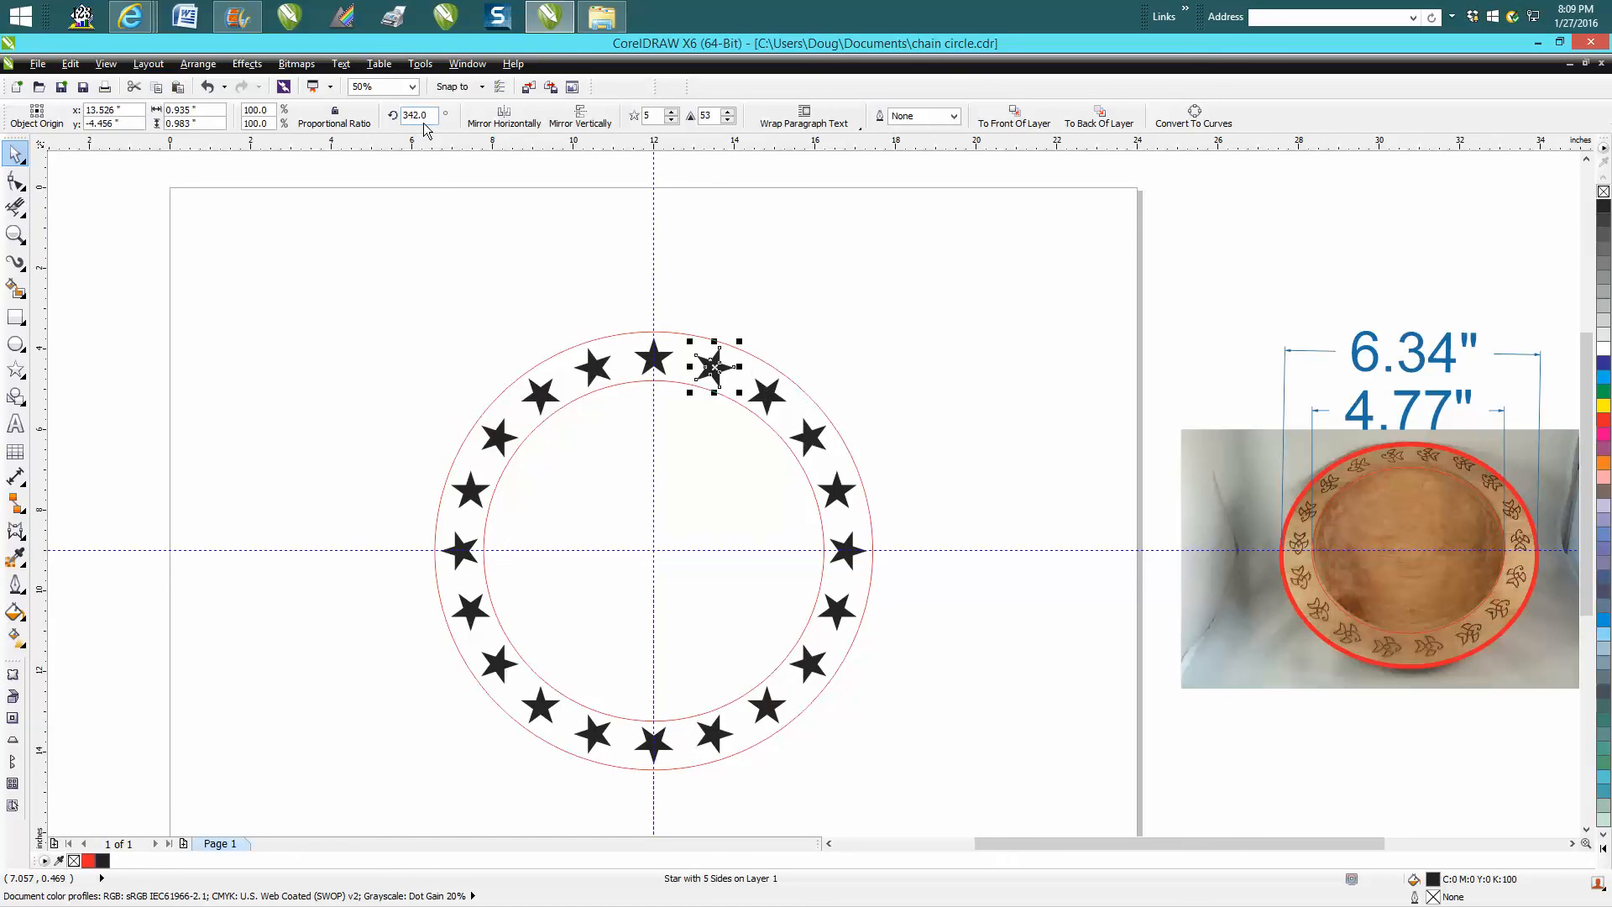
click(776, 315)
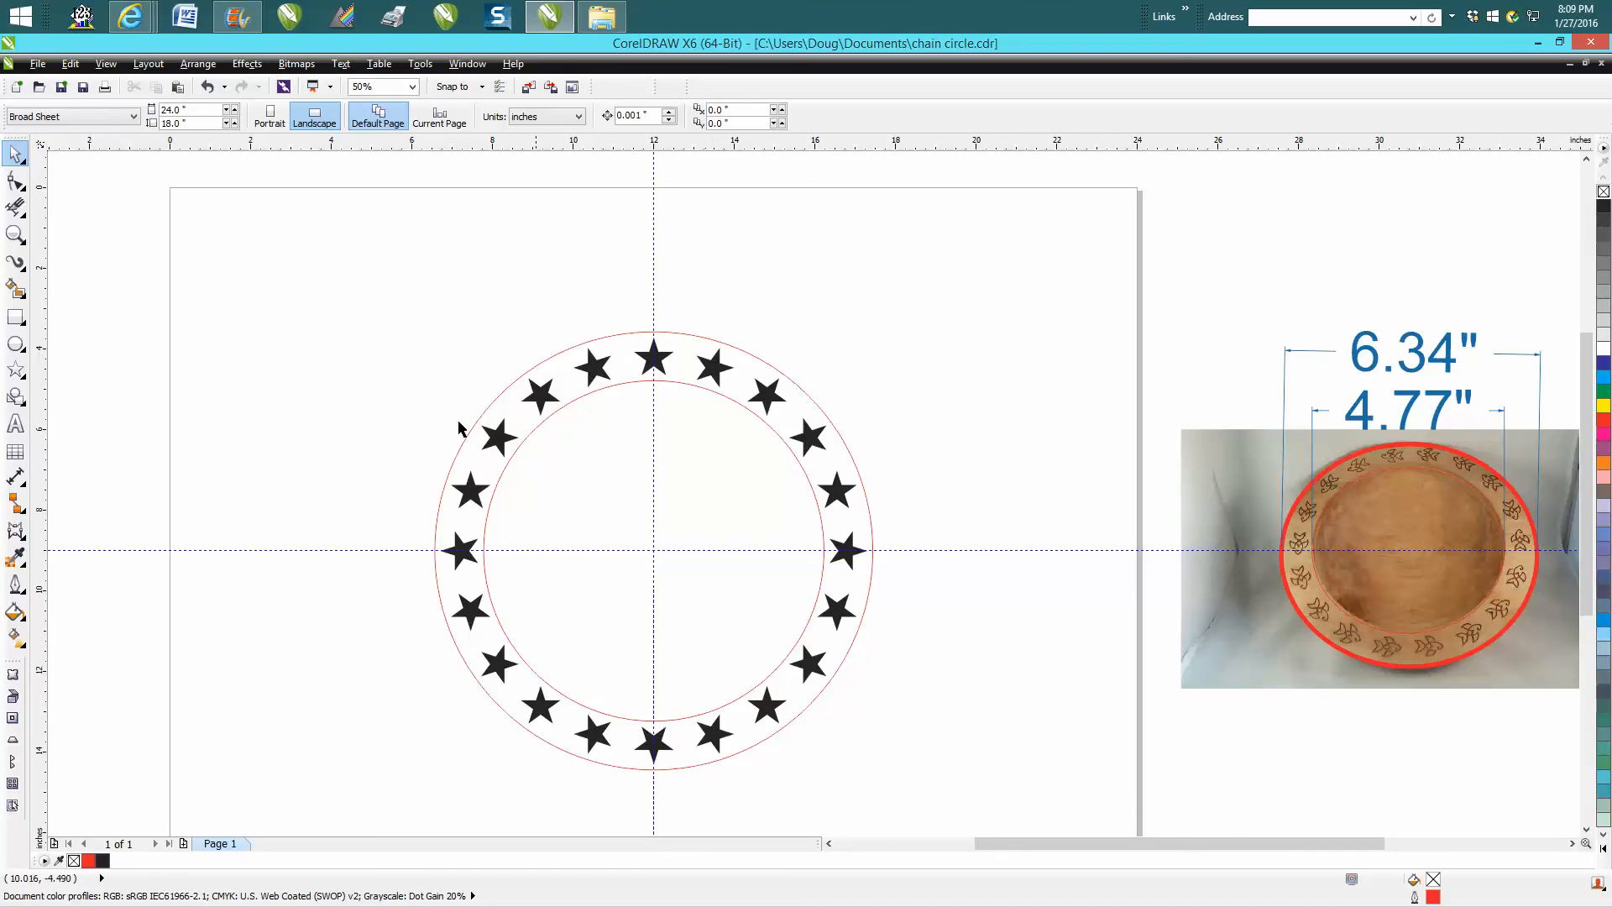